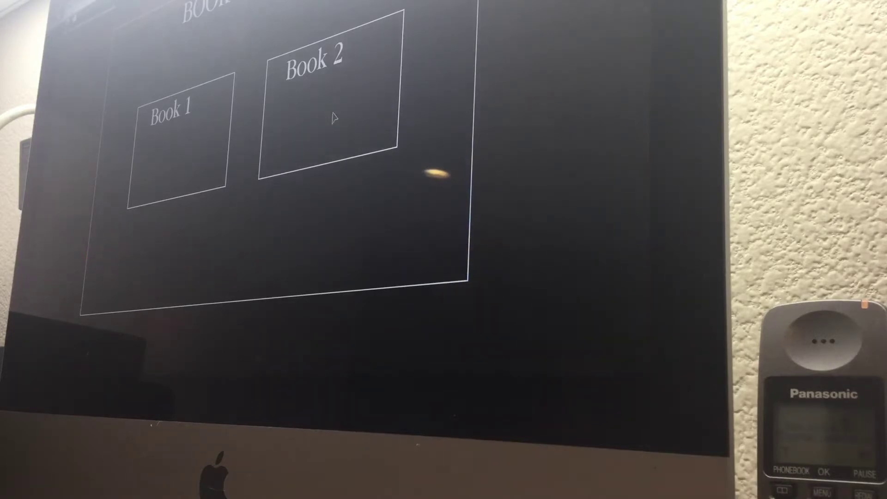
pyautogui.click(333, 117)
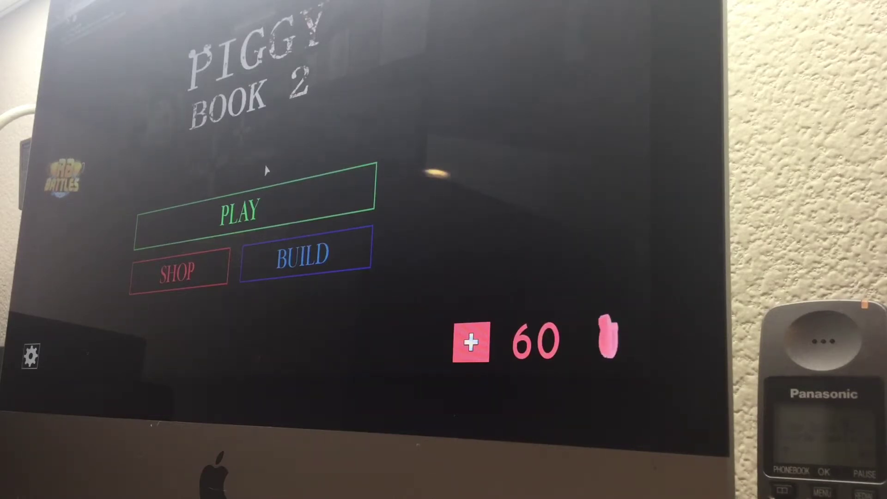
pyautogui.click(274, 212)
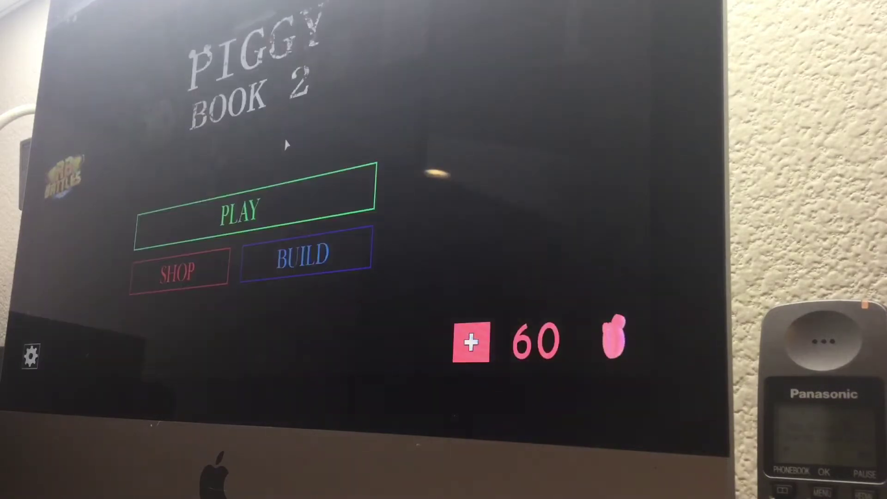
pyautogui.click(266, 193)
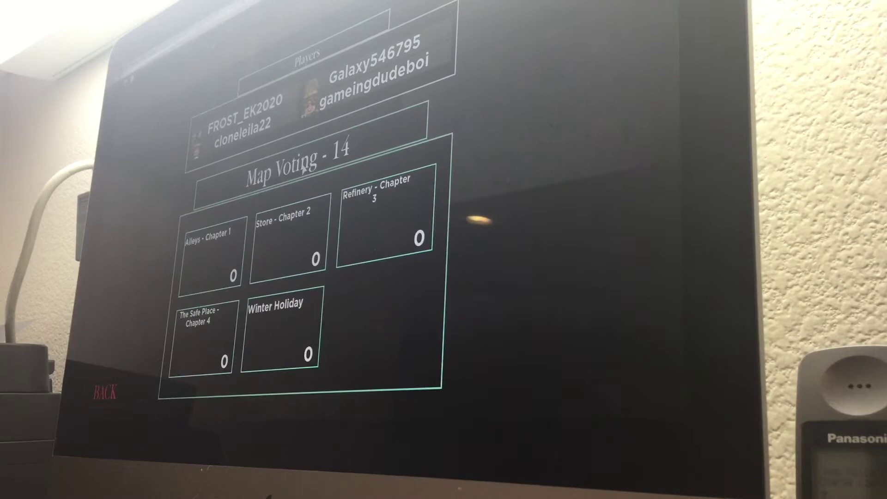
pyautogui.click(281, 251)
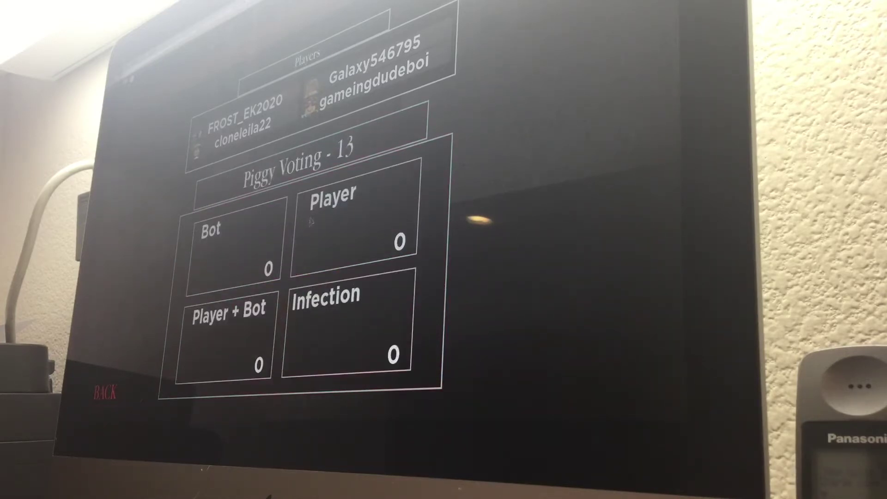
pyautogui.click(333, 238)
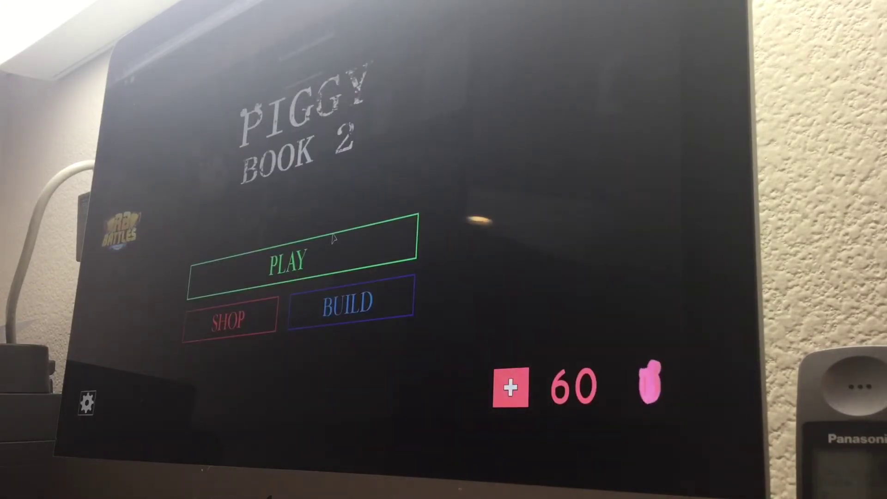
pyautogui.click(333, 238)
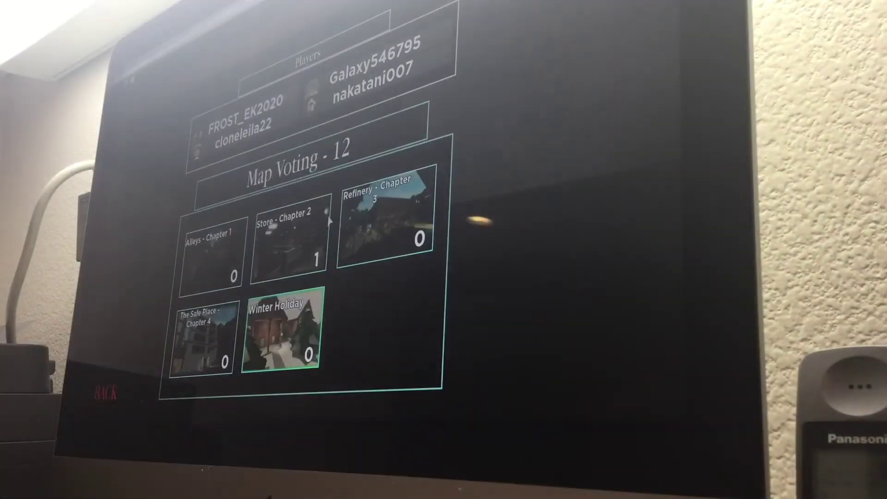